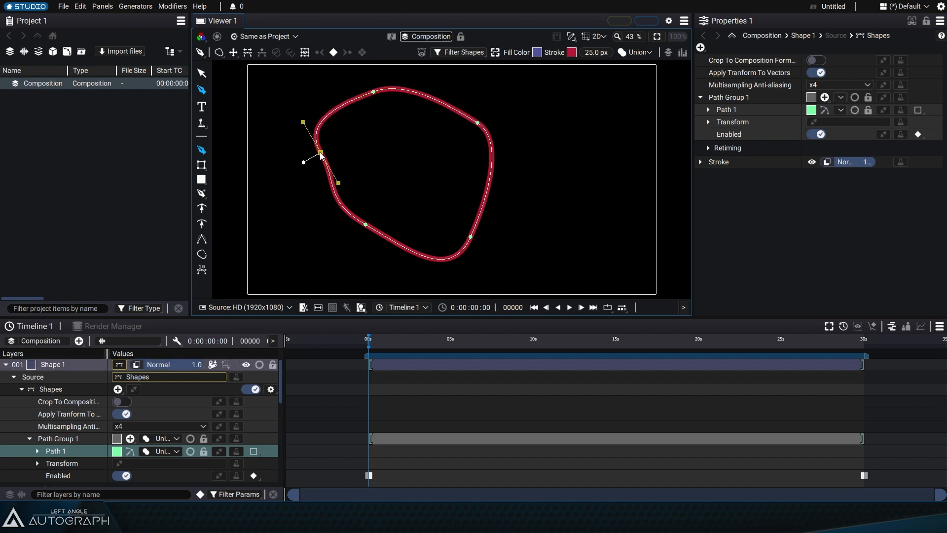
Examine the hierarchy of Shape 1 by selecting its Shapes source, Path Group 1 and Path 1
left_click(63, 390)
left_click(67, 439)
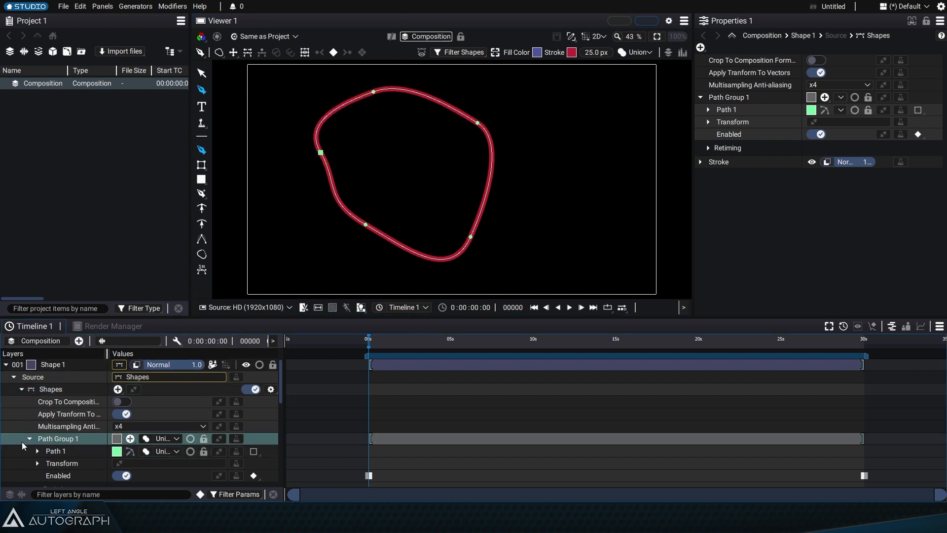
left_click(75, 451)
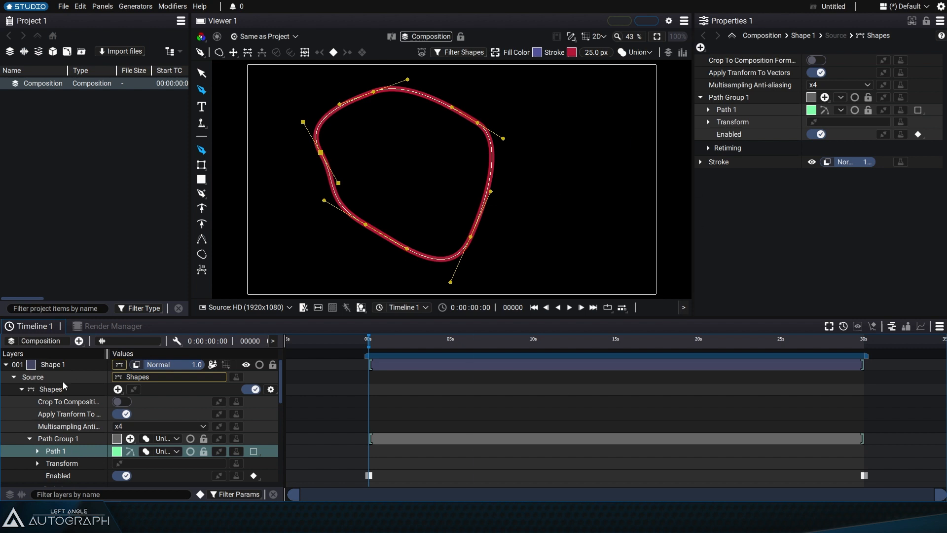
left_click(51, 386)
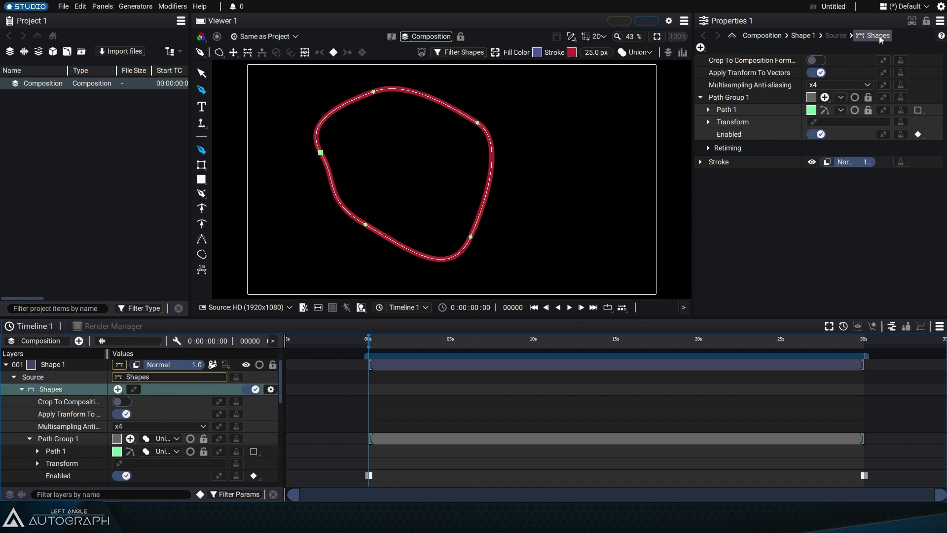
Draw a closed curved Path 2 in Path Group 1, beside the existing shape, and delete it
left_click(729, 97)
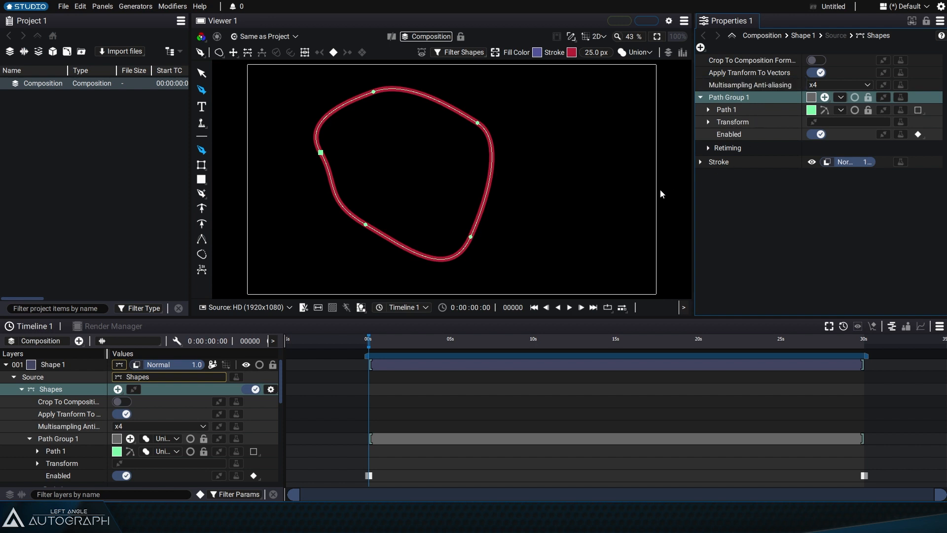
mouse_move(528, 127)
left_mouse_down()
mouse_move(531, 180)
mouse_move(586, 209)
mouse_move(601, 93)
mouse_move(569, 84)
mouse_move(534, 173)
left_mouse_up()
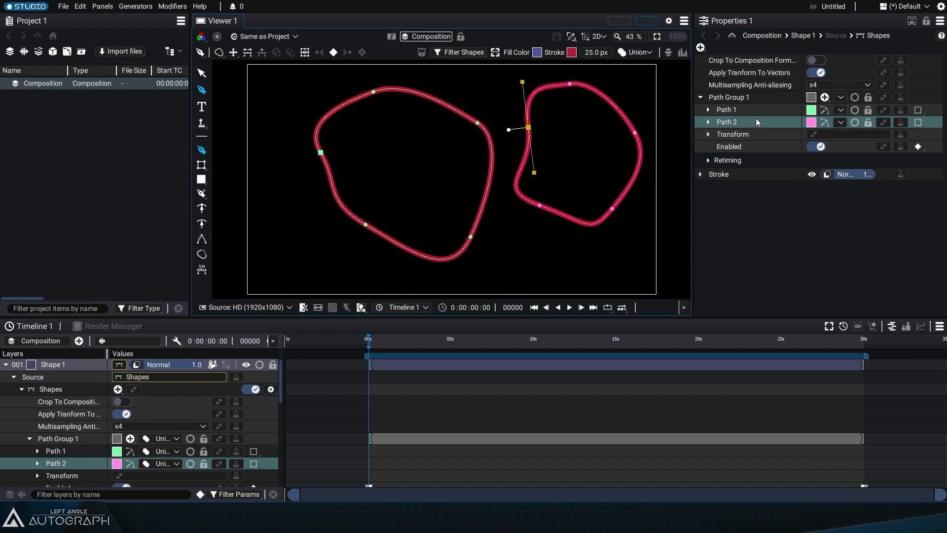
key("Delete")
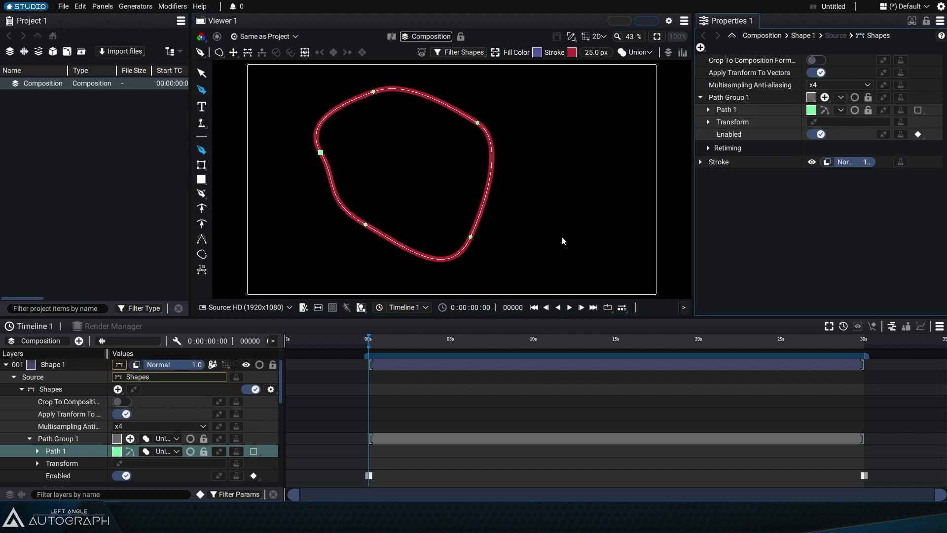
Target the Shapes source and draw a closed five-point curved path beside the first shape, in its own path group
left_click(60, 392)
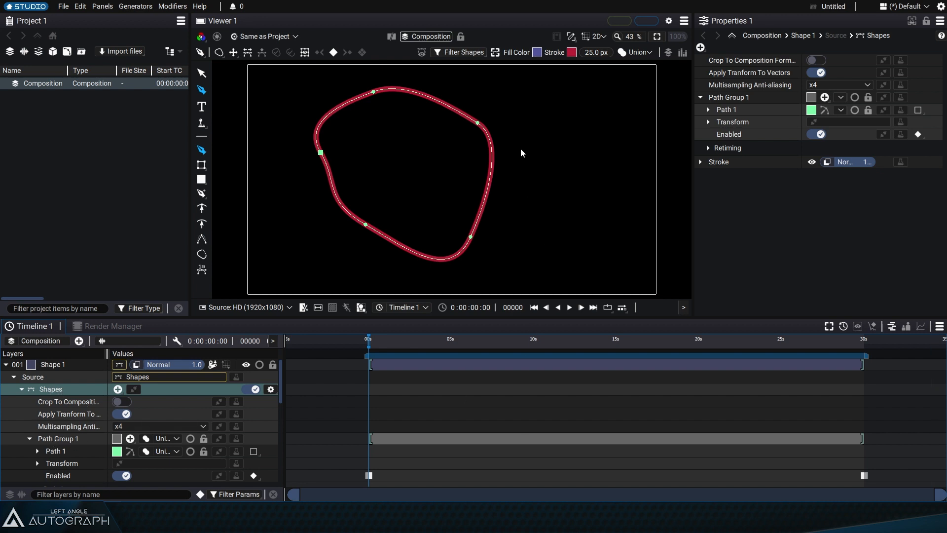
left_click_drag(527, 150, 542, 203)
left_click_drag(551, 232, 598, 234)
left_click_drag(625, 202, 631, 169)
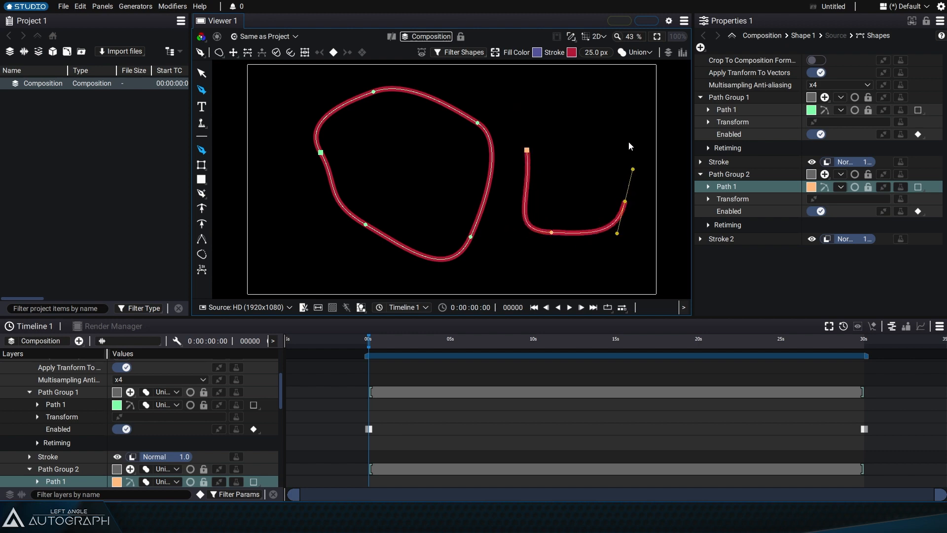
left_click_drag(618, 113, 588, 96)
left_click_drag(548, 94, 530, 115)
left_click_drag(526, 150, 532, 200)
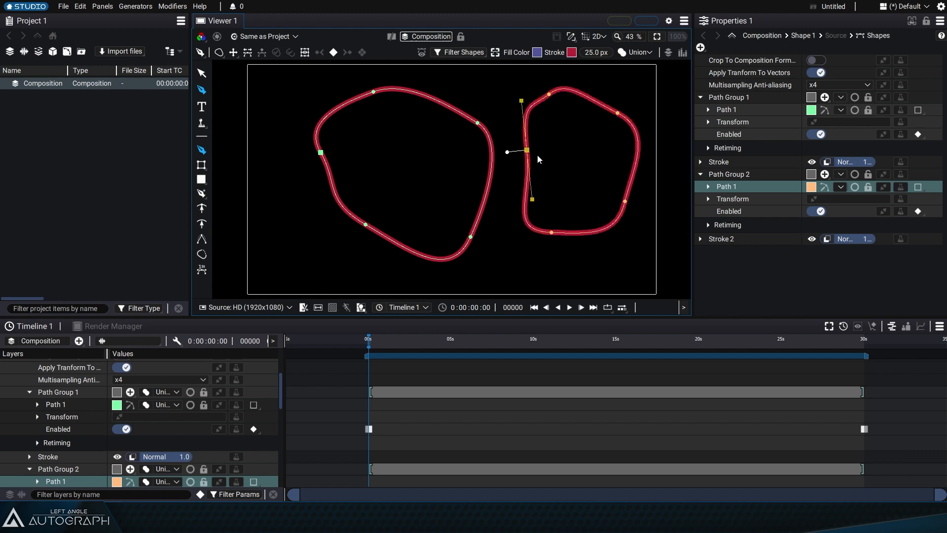
Examine how Path Group 1 pairs with Stroke and Path Group 2 with Stroke 2, including the path inside Path Group 2
left_click(700, 174)
left_click(702, 174)
left_click(701, 174)
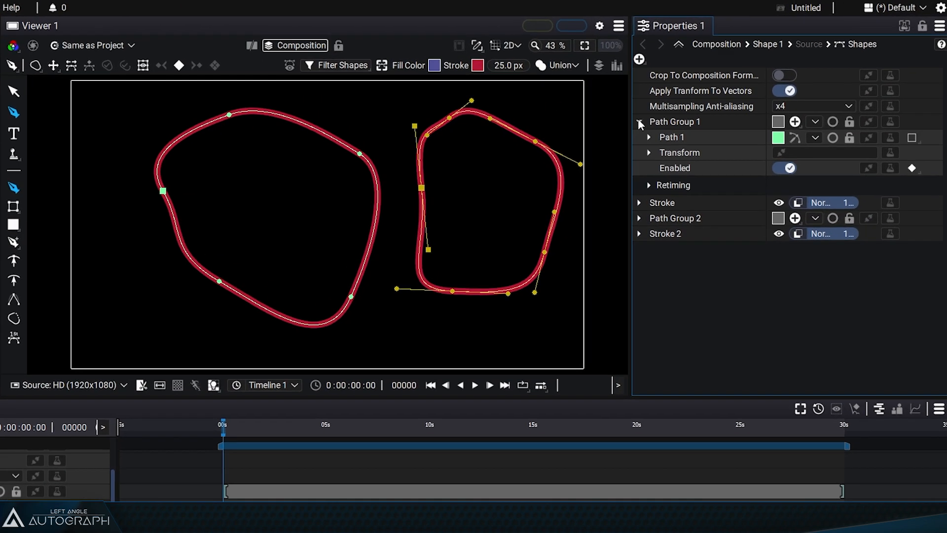
left_click(700, 98)
left_click(679, 125)
left_click(678, 137, "shift")
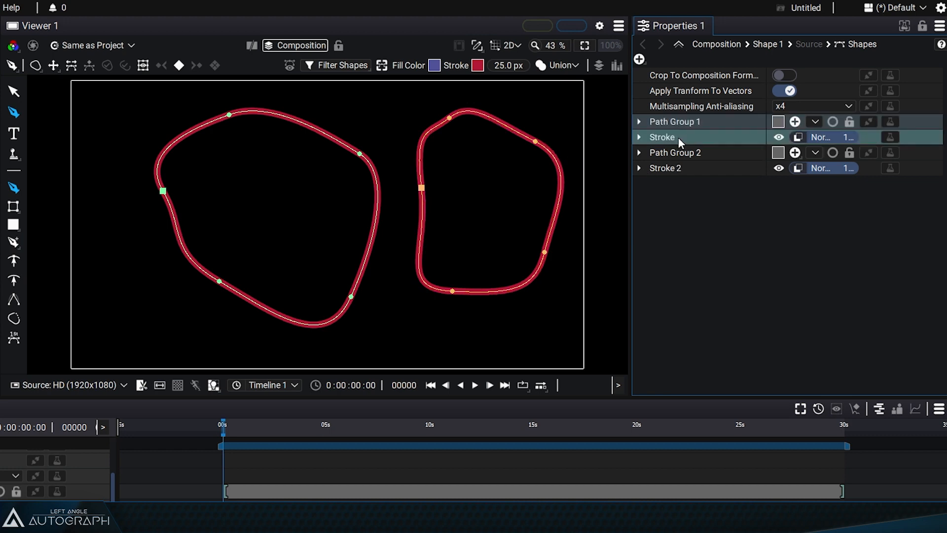
left_click(683, 153)
left_click(686, 168, "shift")
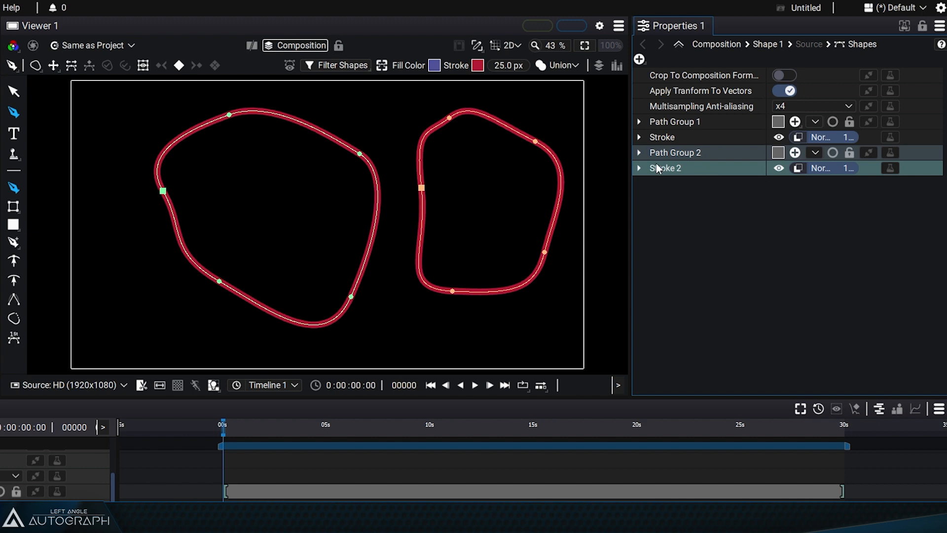
left_click(695, 123)
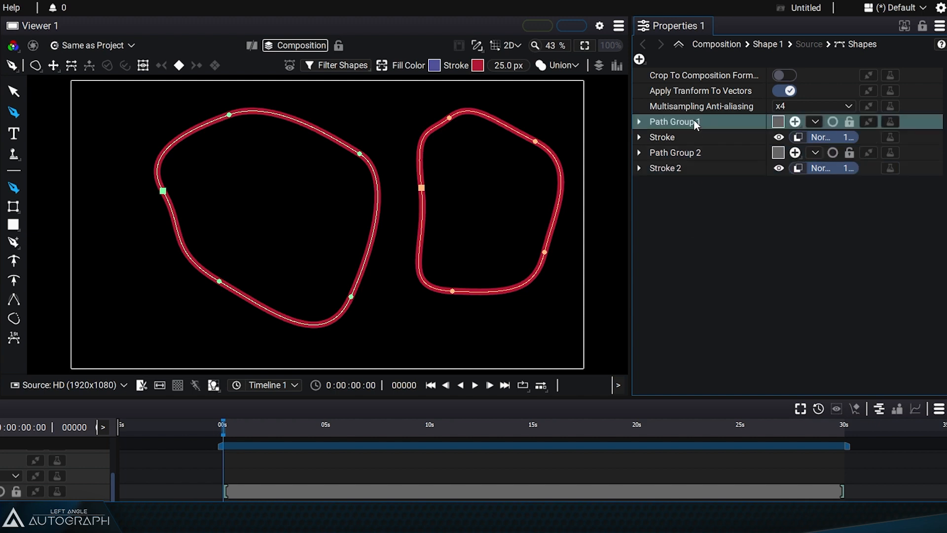
left_click(640, 152)
left_click(679, 170)
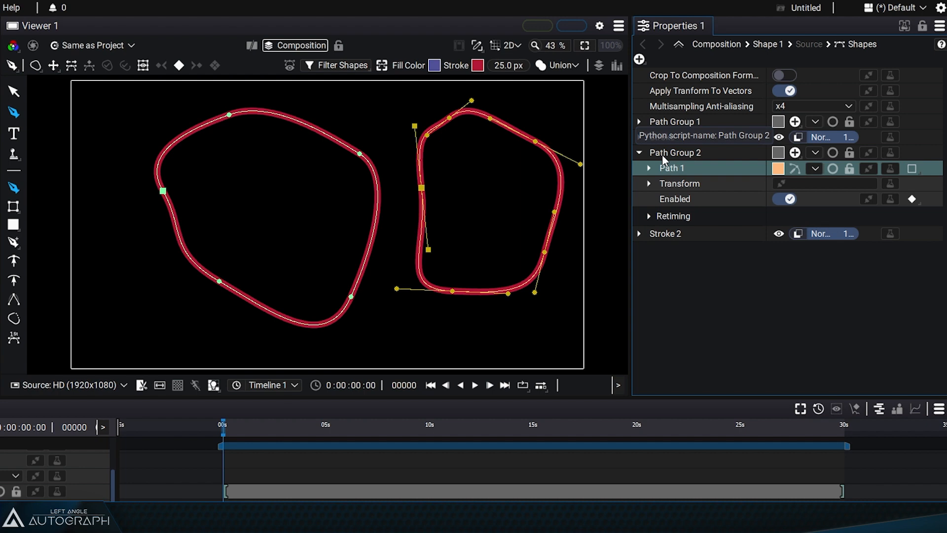
Delete Path Group 2 together with Stroke 2
left_click(662, 155)
left_click(676, 228, "ctrl")
key("Delete")
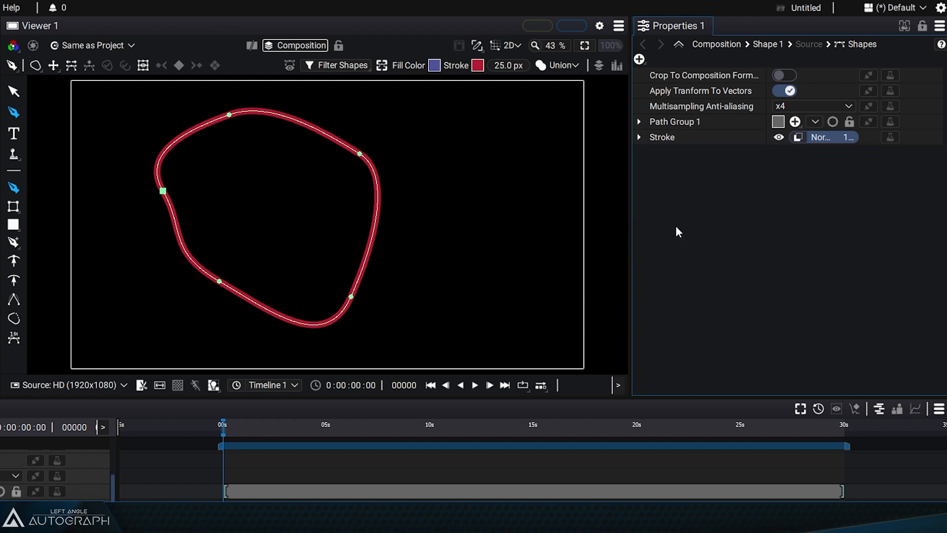
Draw a closed four-point curved path in Path Group 1 beside the first shape, and delete that Path 2
left_click(639, 123)
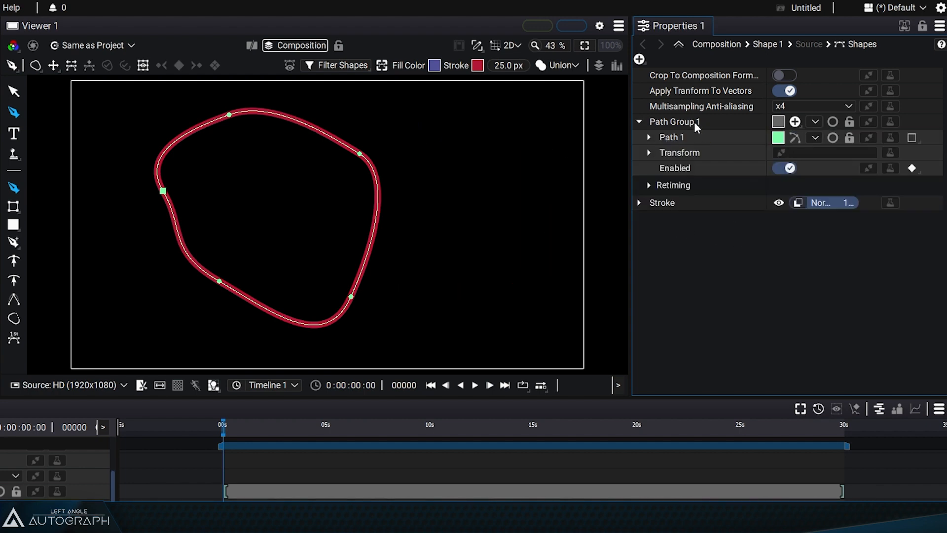
left_click(697, 121)
left_click_drag(435, 162, 433, 212)
mouse_move(451, 260)
left_mouse_down()
mouse_move(503, 267)
mouse_move(536, 213)
left_mouse_up()
left_click_drag(525, 159, 499, 135)
left_click(435, 163)
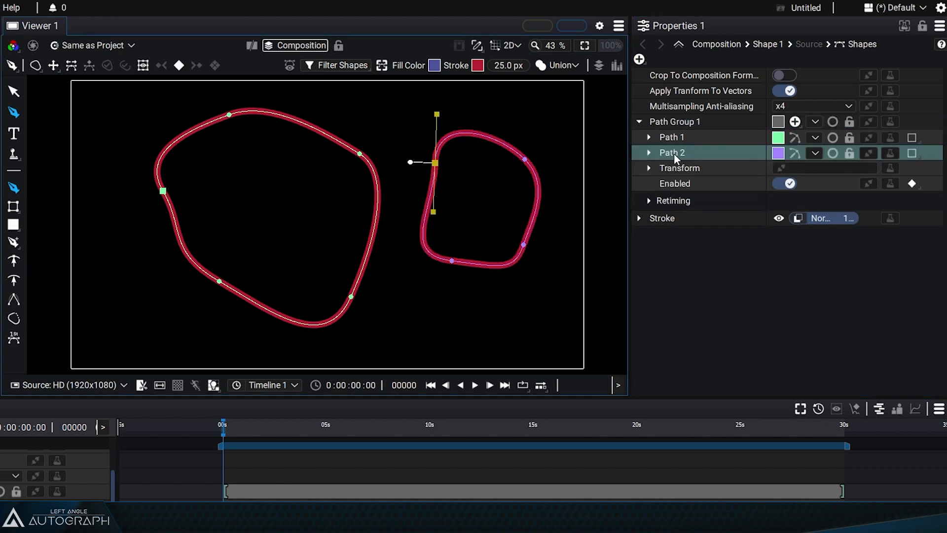
key("Delete")
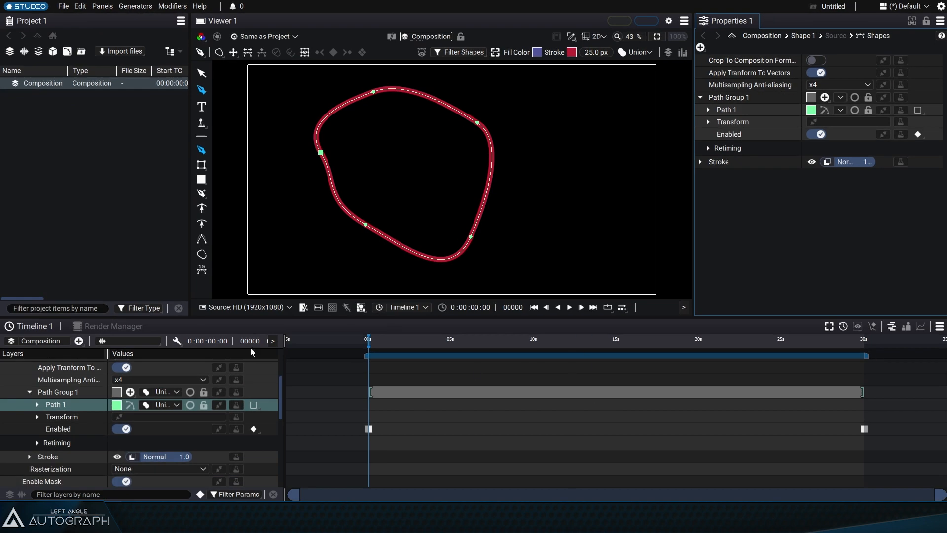
Target Path Group 1 in the layer hierarchy, draw a rounded closed path beside the first shape, and delete it
left_click(66, 392)
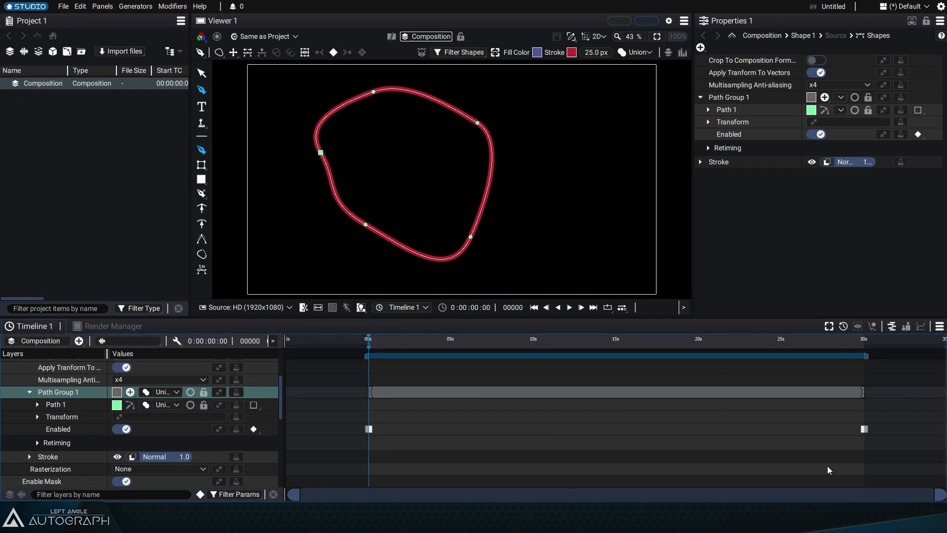
left_click_drag(515, 149, 520, 190)
left_click_drag(547, 219, 597, 145)
left_click_drag(569, 100, 535, 93)
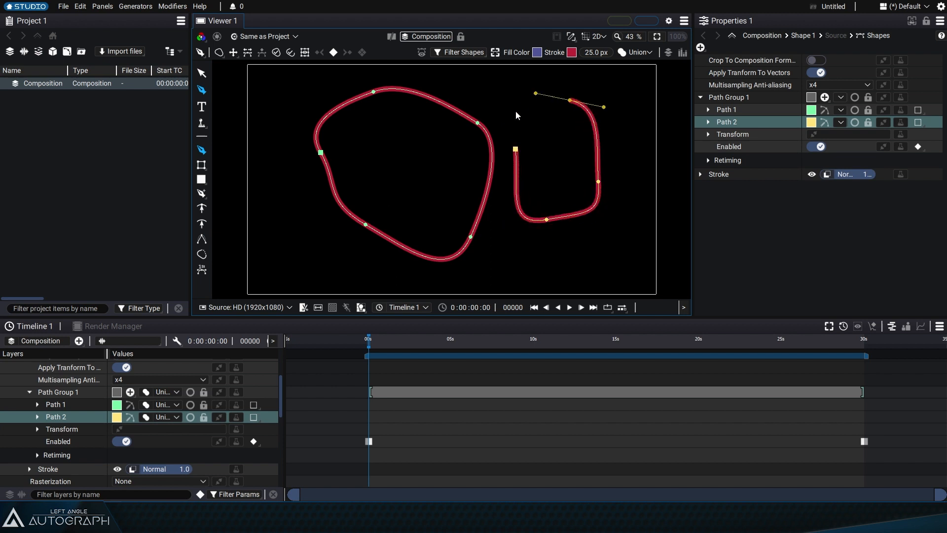
left_click(515, 149)
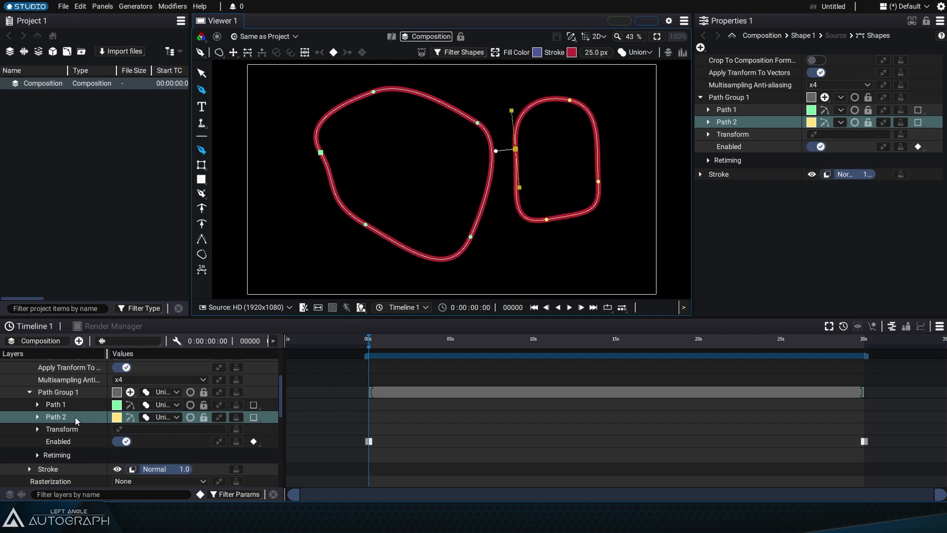
key("Delete")
With no layer selected, draw a closed five-point curved path beside Shape 1 as a new shape layer, and collapse that layer
scroll(28, 375, "up", 2)
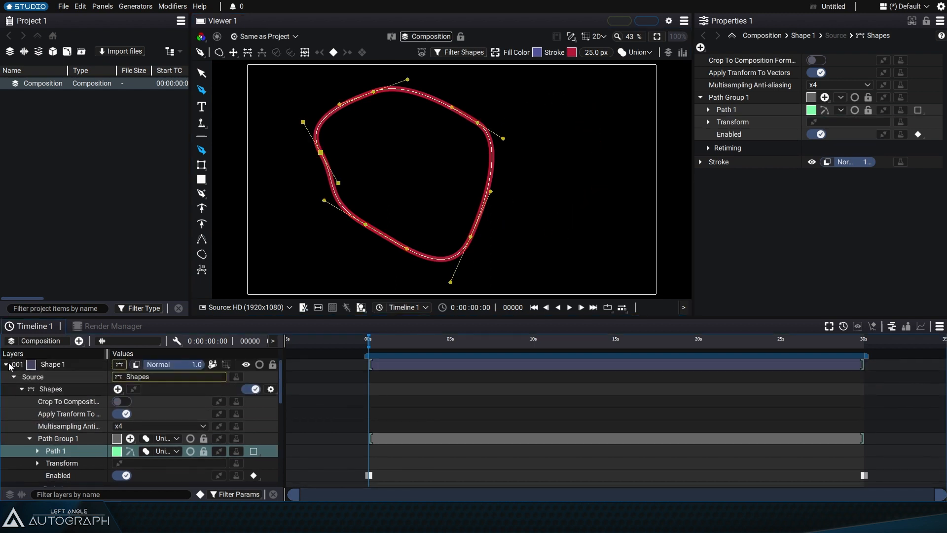
left_click(6, 364)
left_click(85, 390)
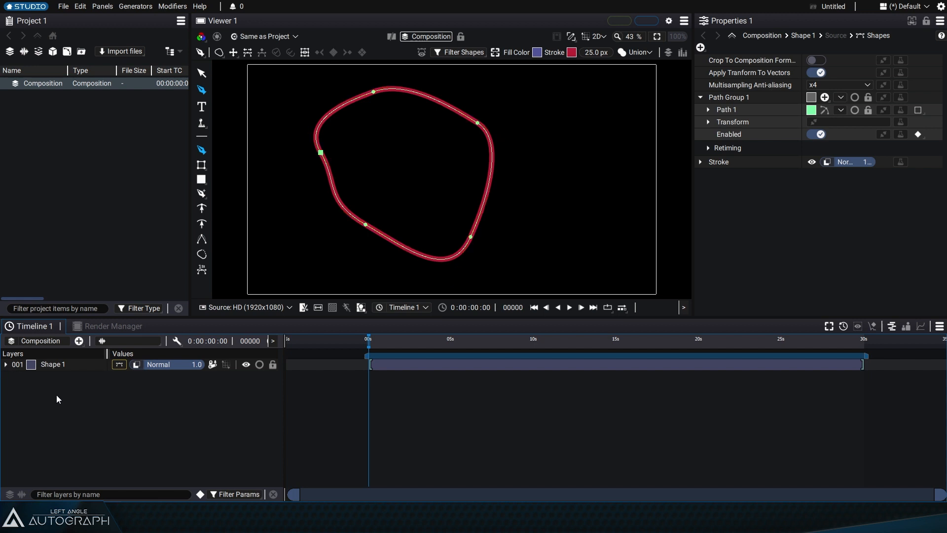
left_click_drag(513, 112, 529, 140)
left_click(532, 195)
left_click_drag(593, 215, 604, 203)
left_click(616, 159)
left_click(587, 99)
left_click(513, 113)
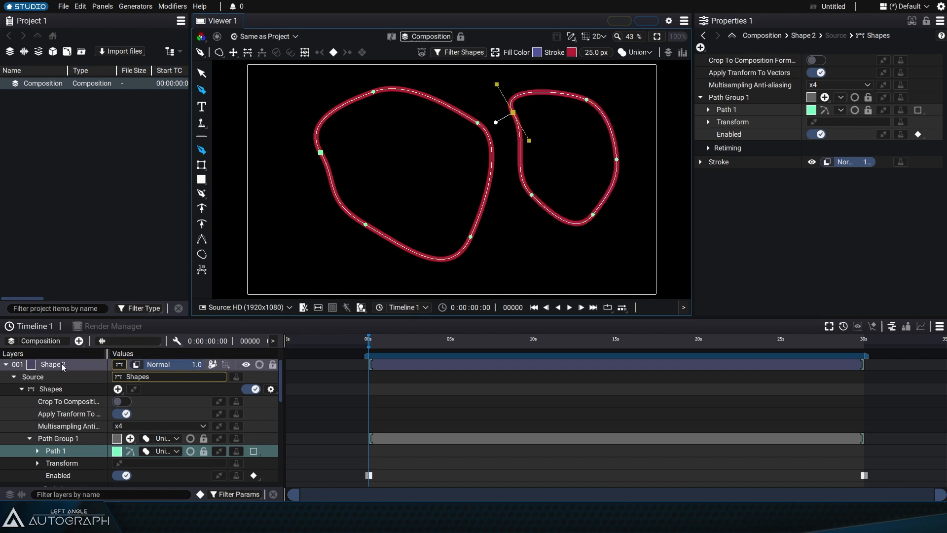
left_click(5, 364)
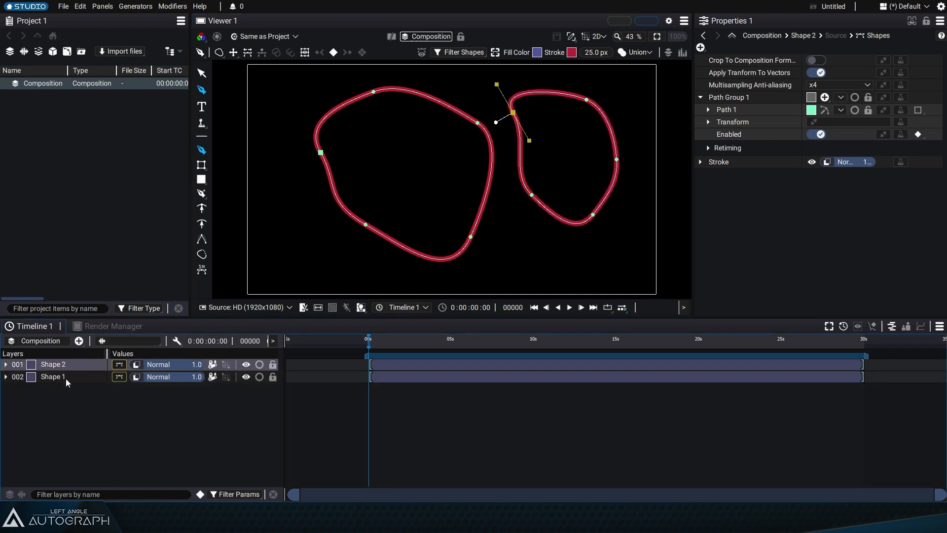
Compare the shape properties of the Shape 2 and Shape 1 layers
left_click(213, 364)
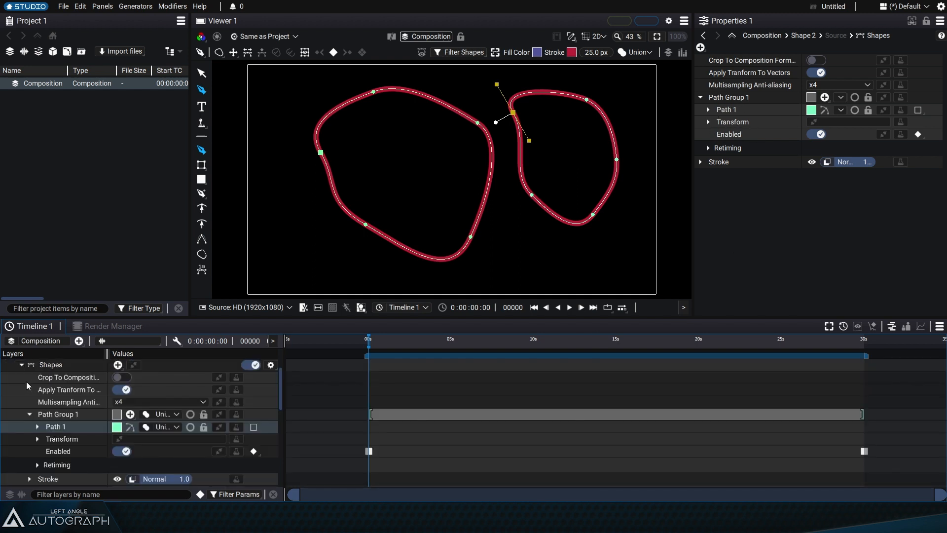
scroll(29, 387, "up", 2)
left_click(7, 365)
left_click(58, 380)
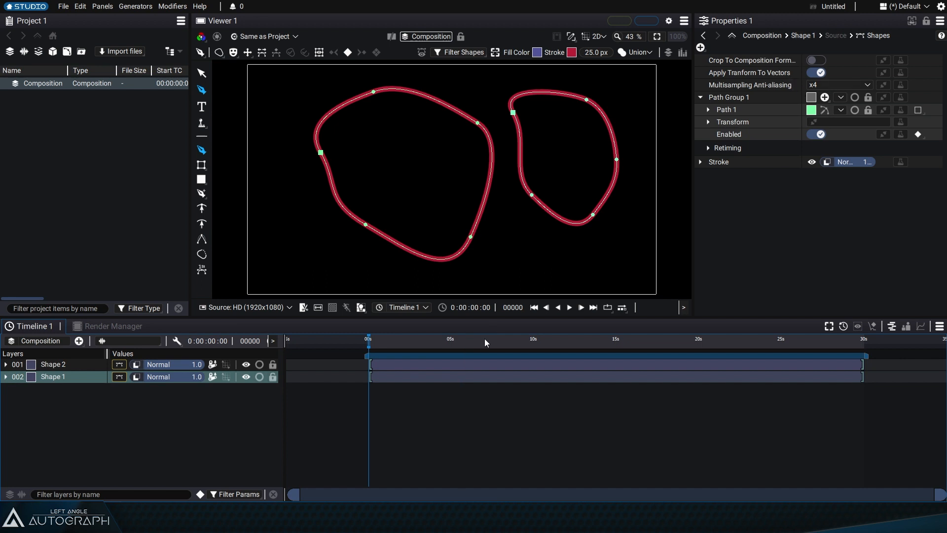
left_click(73, 365)
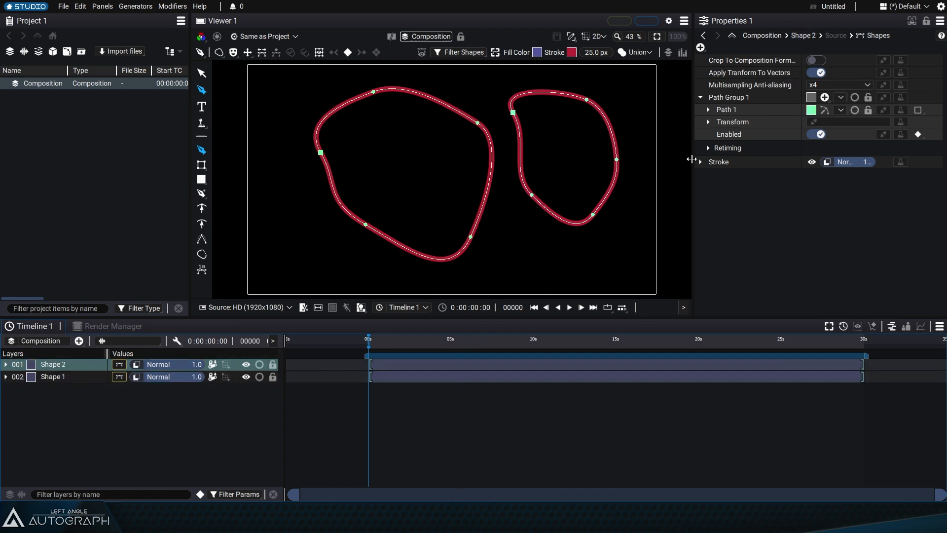
Add a closed curved Path 2 to Path Group 1 of Shape 1, overlapping the lower-left part of its existing path, and reposition its starting point
left_click(60, 378)
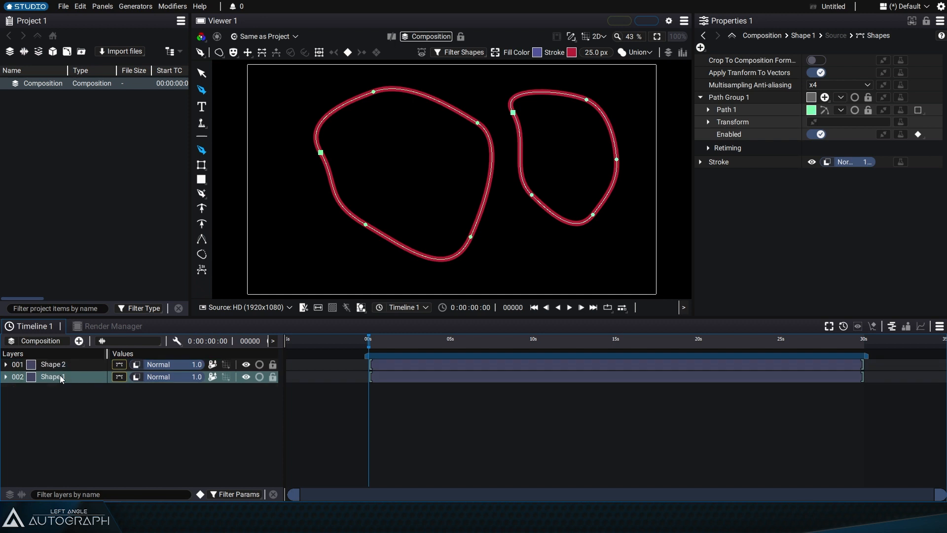
left_click(738, 110)
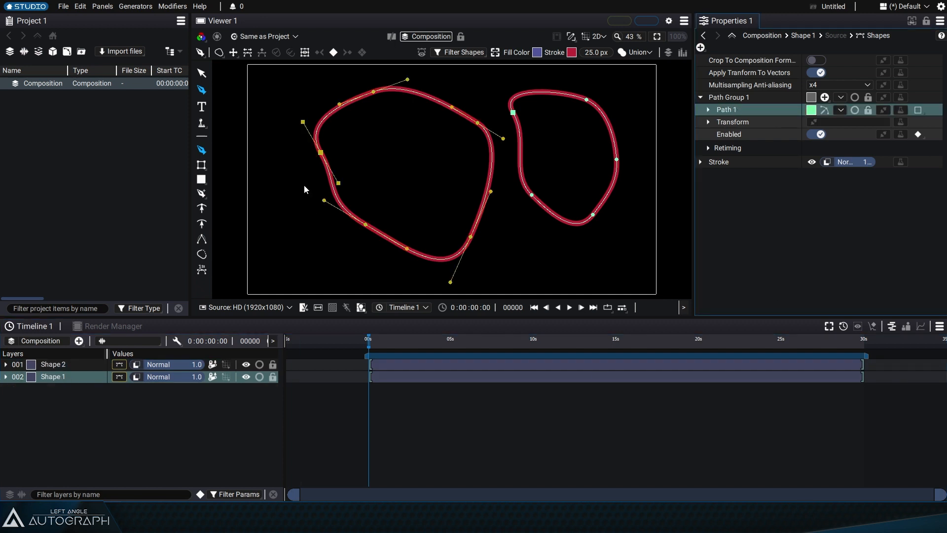
left_click_drag(297, 176, 304, 246)
left_click_drag(324, 268, 412, 272)
left_click_drag(433, 229, 434, 195)
left_click_drag(408, 162, 390, 155)
left_click(297, 176)
mouse_move(345, 154)
left_mouse_down()
mouse_move(305, 186)
mouse_move(283, 182)
left_mouse_up()
left_click(444, 378)
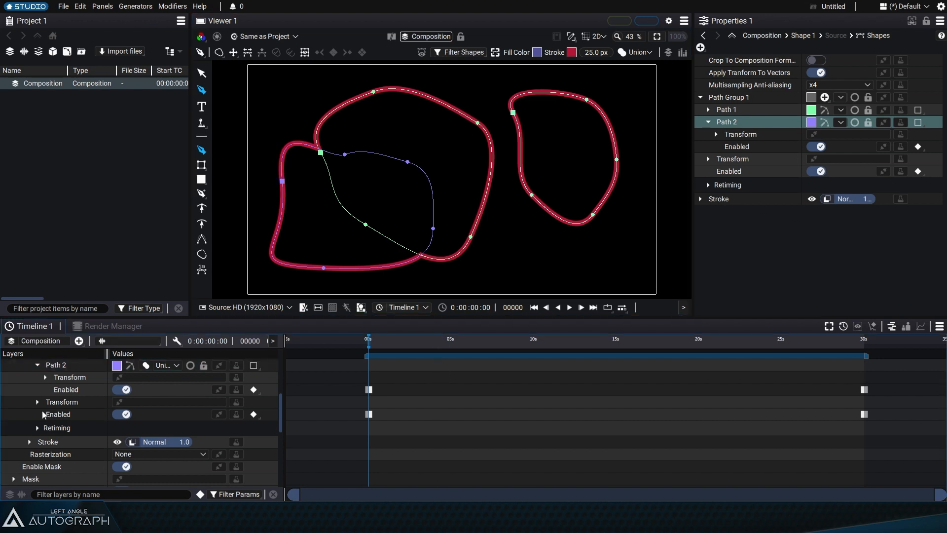
Examine the properties of Shape 1, its Shapes source, and the Shapes source of Shape 2
scroll(42, 410, "up", 5)
left_click(53, 377)
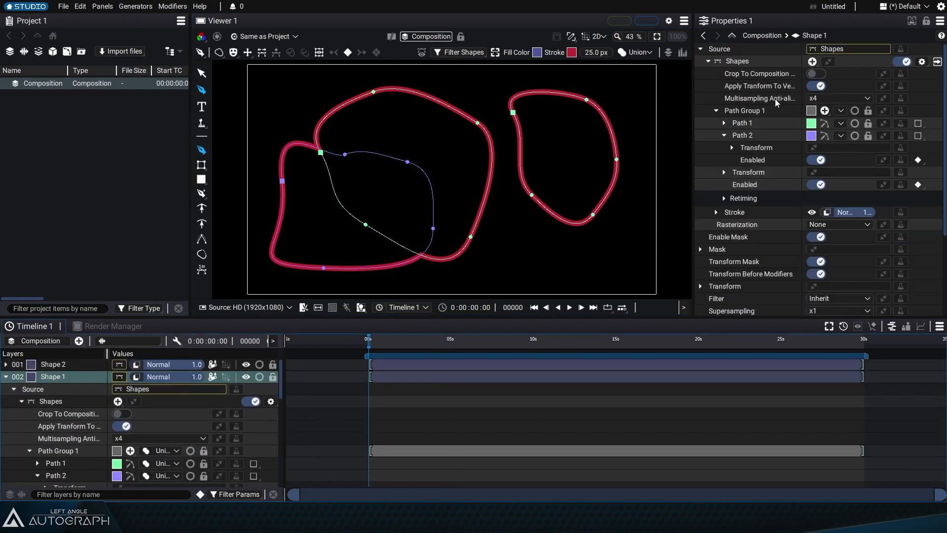
left_click(64, 403)
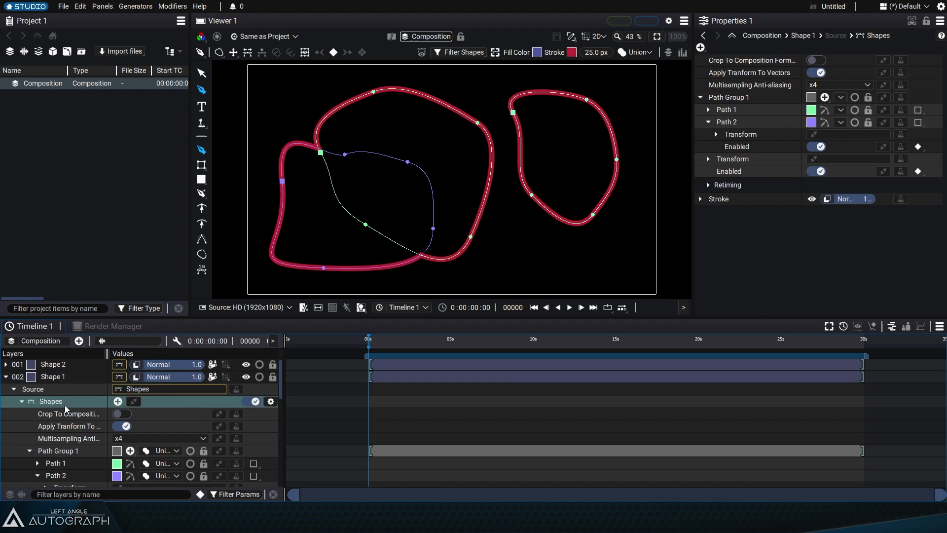
left_click(212, 365)
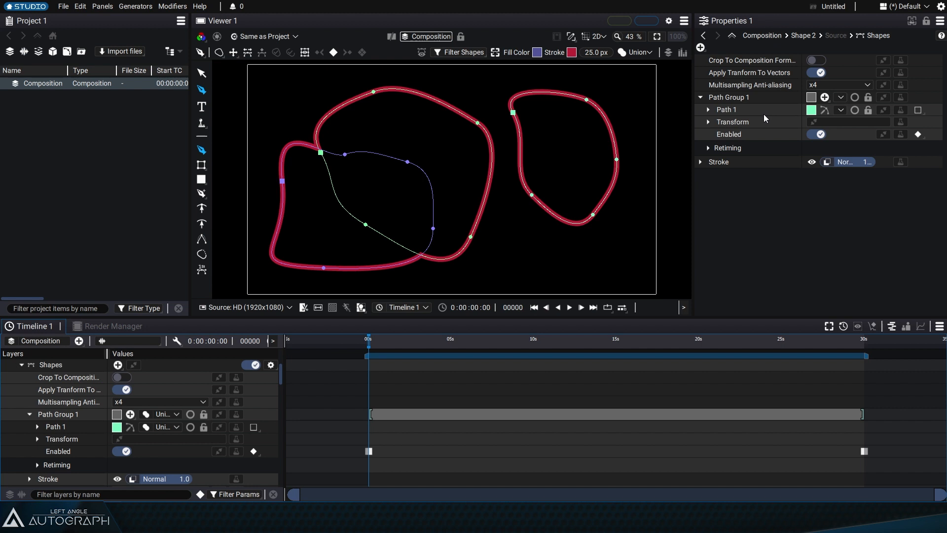
scroll(11, 373, "up", 3)
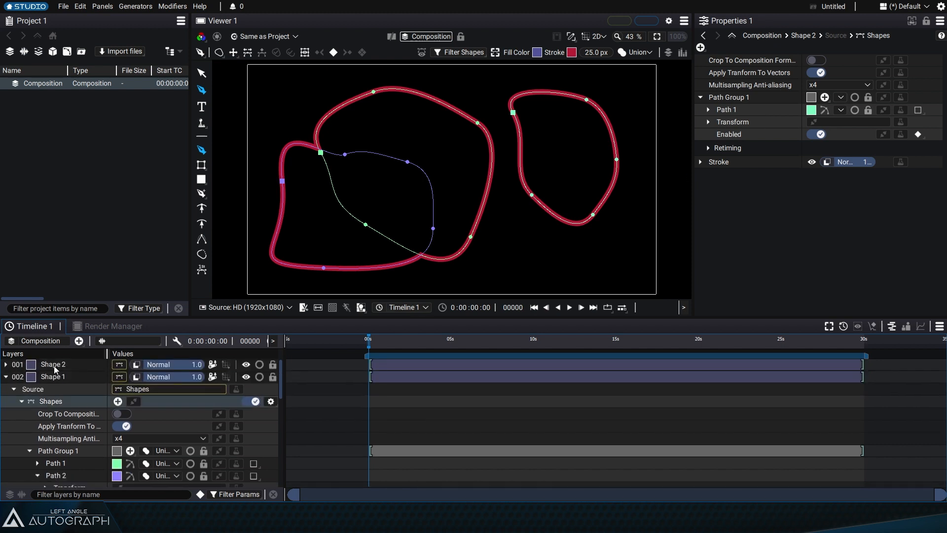
Collapse the Shape 1 layer and shift it slightly downward in the viewer with the selection tool, undoing the last move
left_click(55, 379)
left_click(52, 364)
left_click(52, 376)
left_click(6, 377)
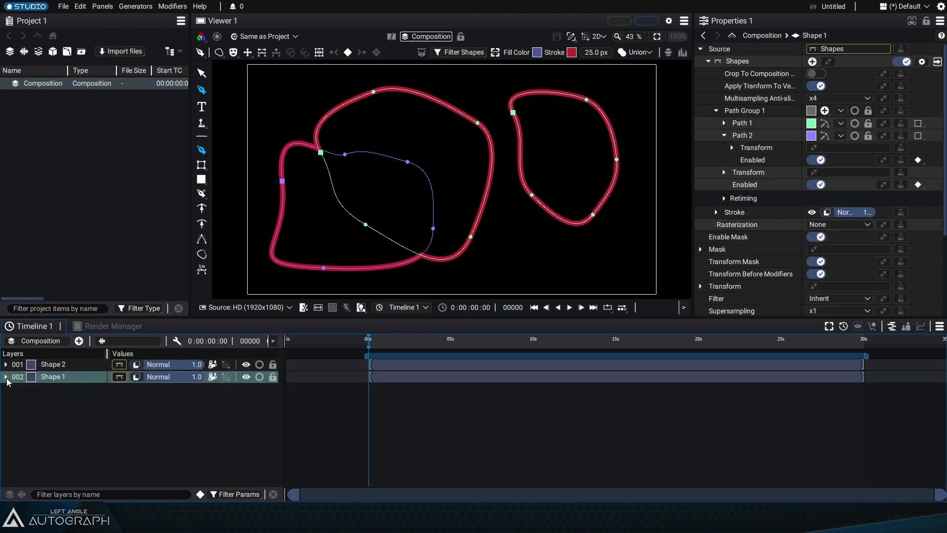
left_click(201, 72)
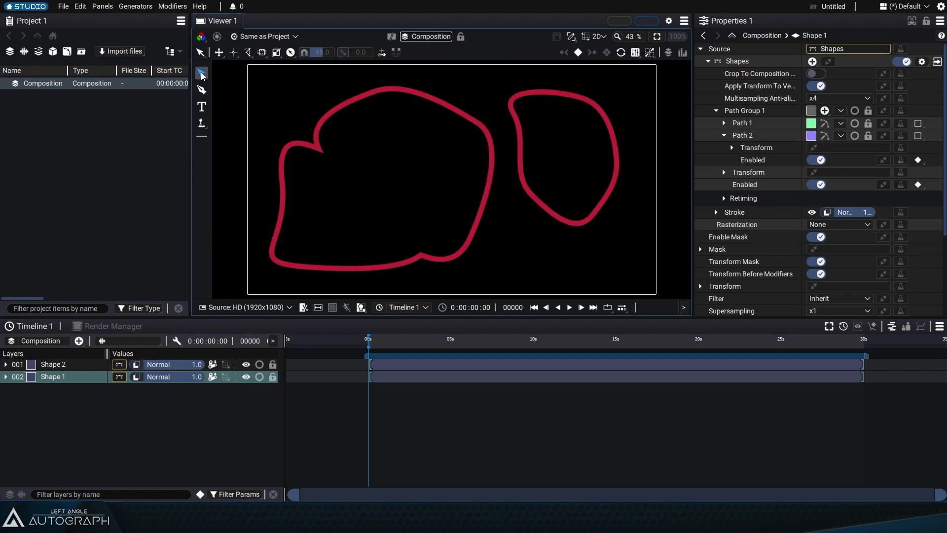
mouse_move(452, 160)
left_mouse_down()
mouse_move(473, 156)
mouse_move(486, 137)
mouse_move(521, 170)
mouse_move(577, 134)
mouse_move(456, 147)
left_mouse_up()
key("ctrl+z")
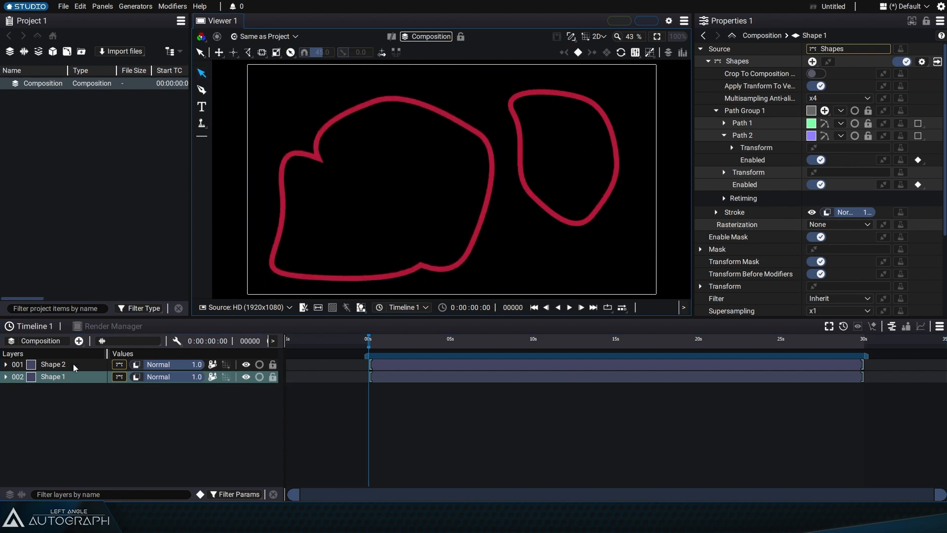
Try moving the Shape 2 layer down over Shape 1 in the viewer, and undo the move
left_click(74, 365)
left_click_drag(576, 138, 401, 203)
key("ctrl+z")
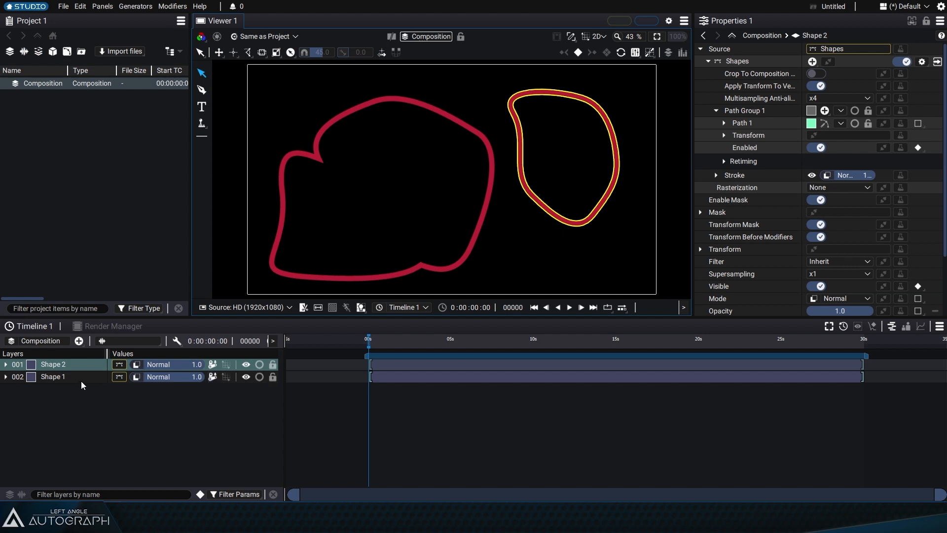
Show the Shapes source properties of Shape 1, collapse Path Group 1, and select the Stroke
left_click(15, 378)
left_click(6, 376)
left_click(58, 401)
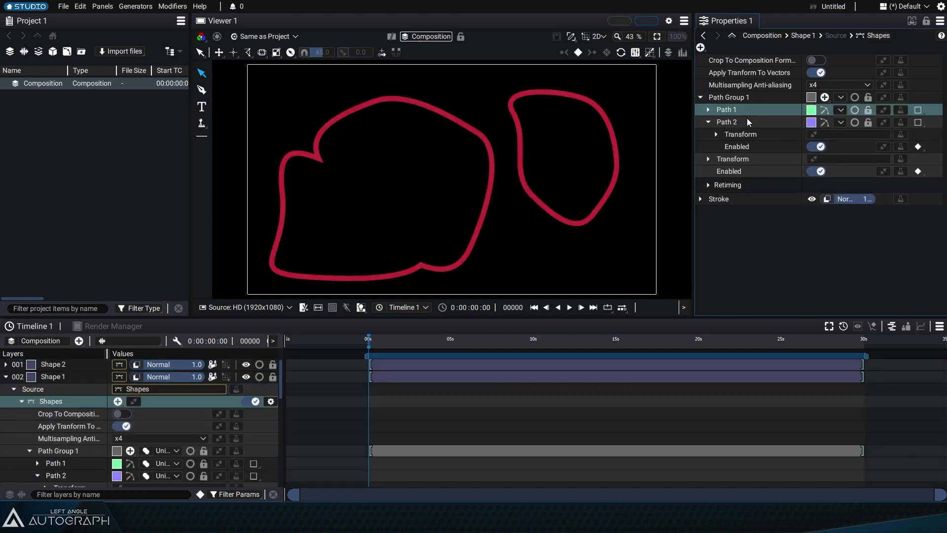
left_click(700, 98)
left_click(738, 99)
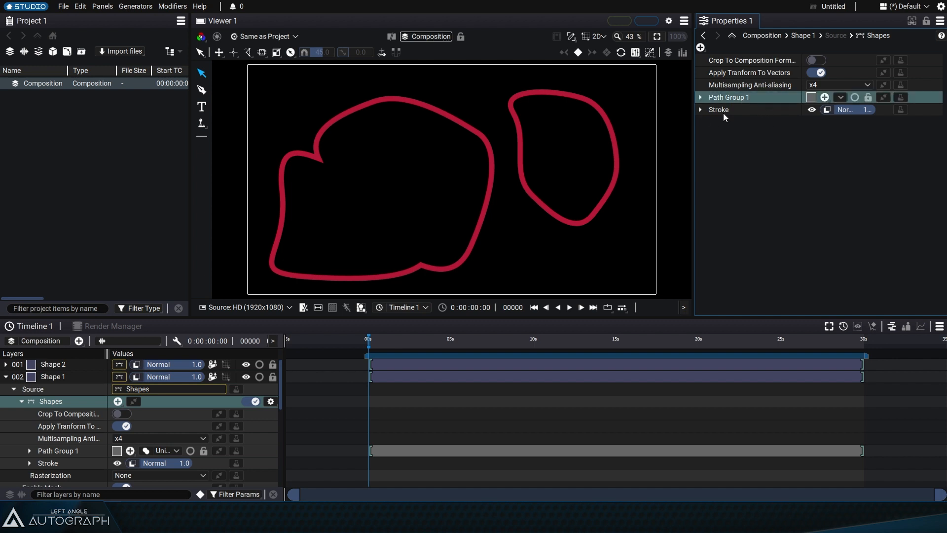
left_click(722, 110)
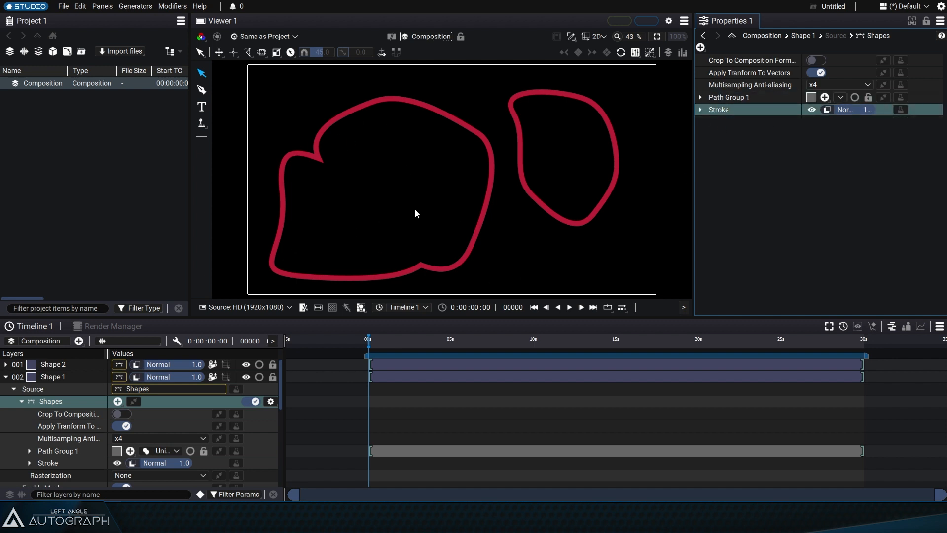
Collapse and select the Shape 1 layer, and rotate it clockwise as a whole in the viewer
left_click(6, 377)
left_click(60, 377)
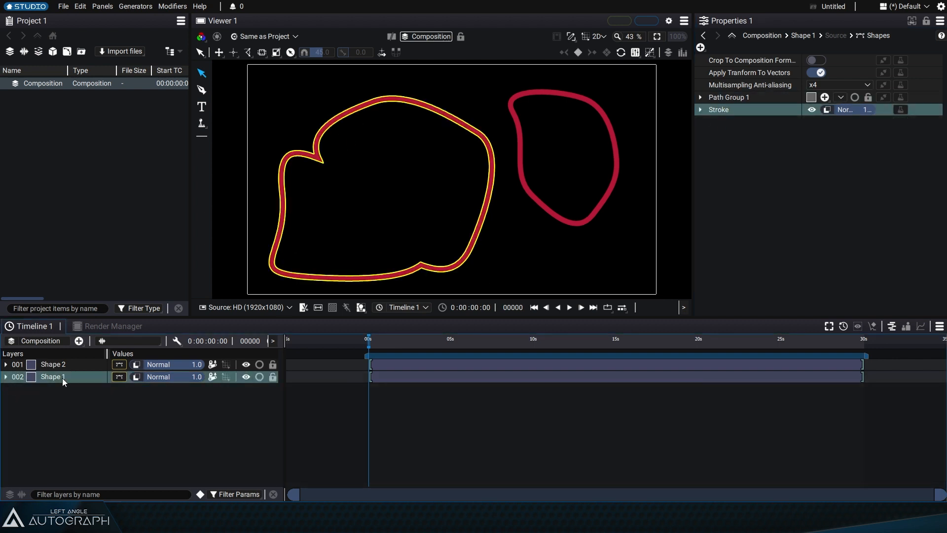
left_click_drag(465, 191, 470, 210)
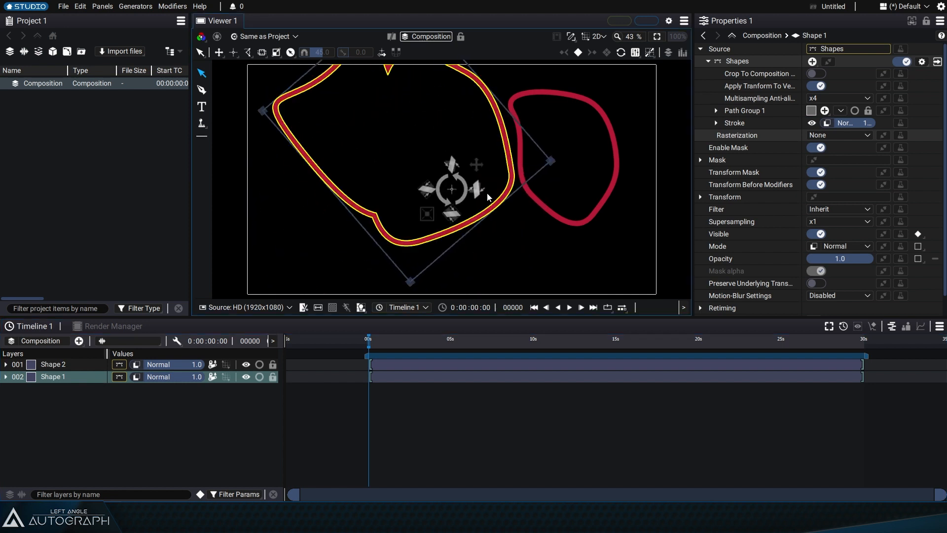
Try moving, further rotating and scaling the whole Shape 1 layer in the viewer, and undo these transforms
mouse_move(478, 164)
left_mouse_down()
mouse_move(623, 166)
mouse_move(463, 170)
left_mouse_up()
left_click_drag(457, 217, 486, 135)
left_click_drag(432, 188, 445, 179)
left_click_drag(485, 142, 540, 146)
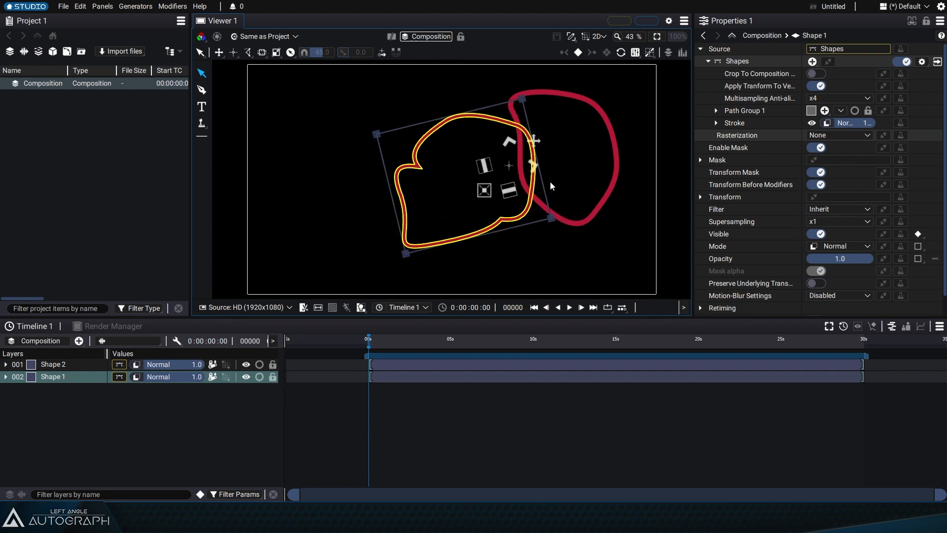
key("ctrl+z")
key("ctrl+z")
key("ctrl+z")
key("ctrl+z")
key("ctrl+z")
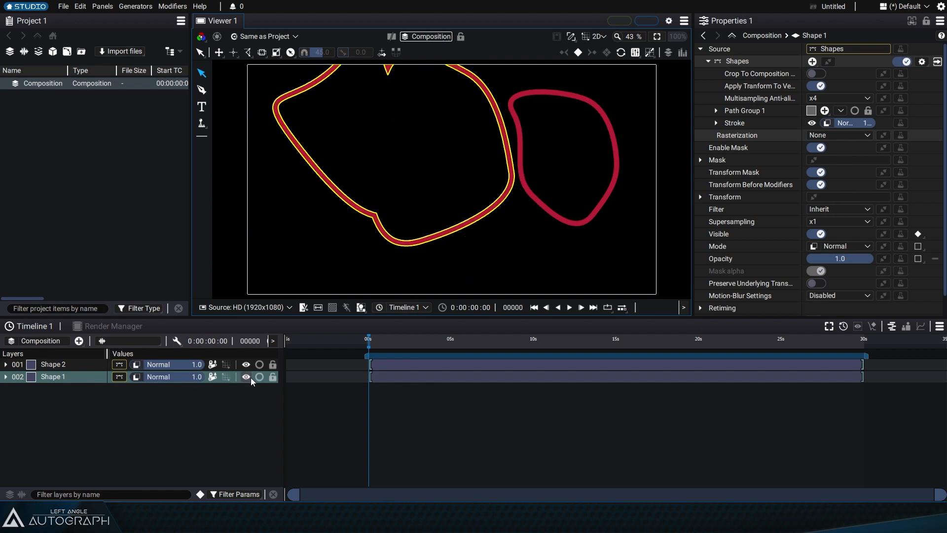
Select Path Group 1 in the Shapes source of Shape 1, and expand the group to list its paths
double_click(222, 378)
left_click(731, 97)
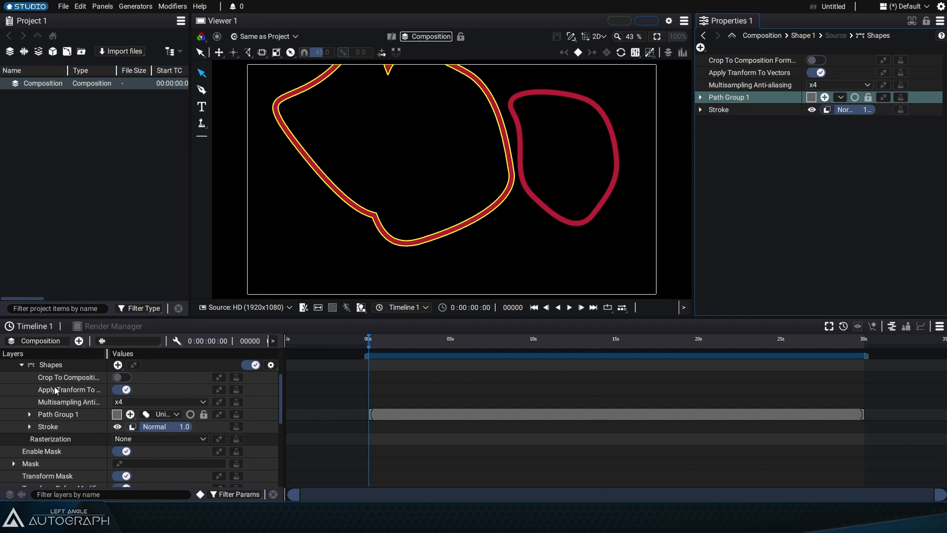
left_click(56, 415)
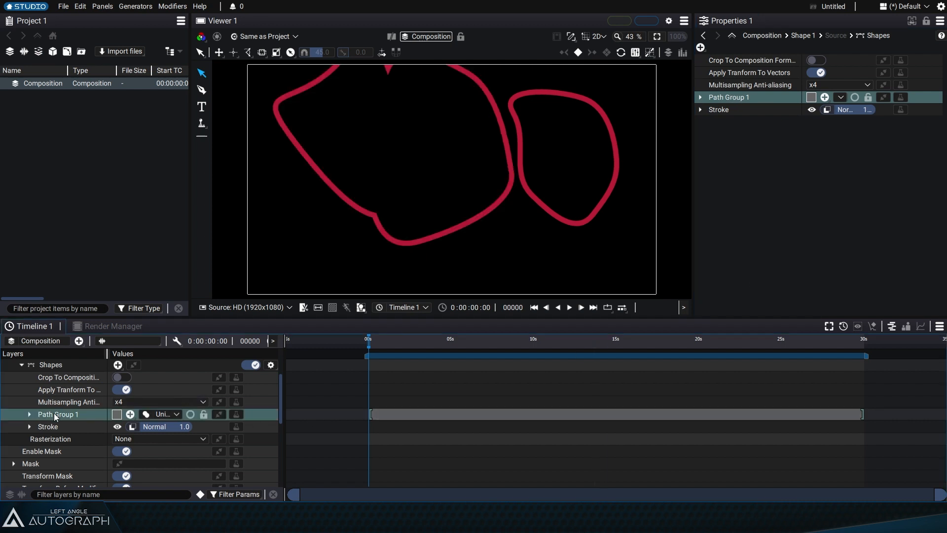
left_click(768, 97)
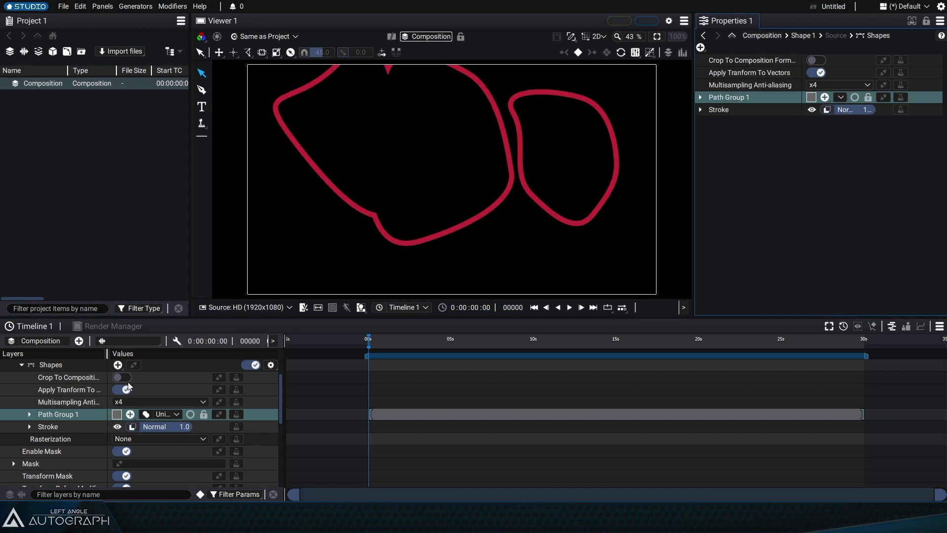
left_click(72, 417)
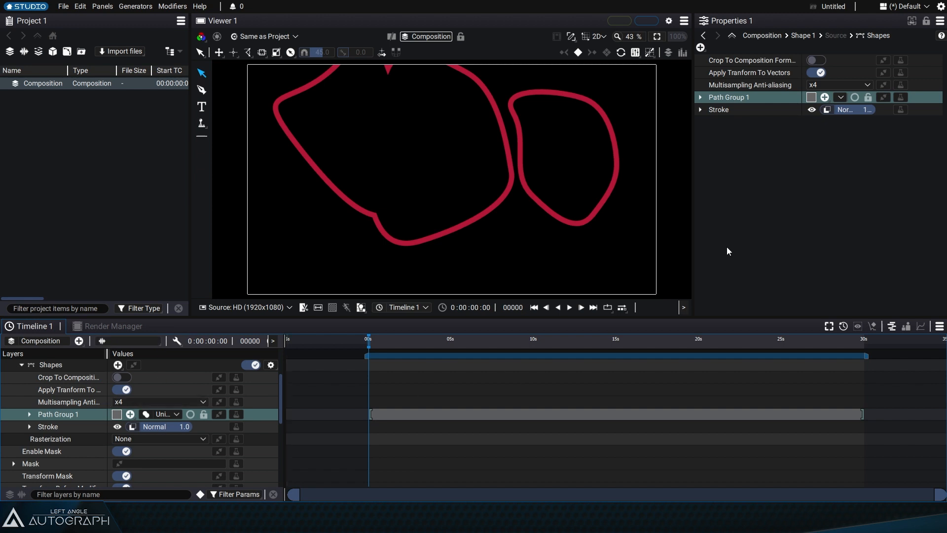
left_click(703, 96)
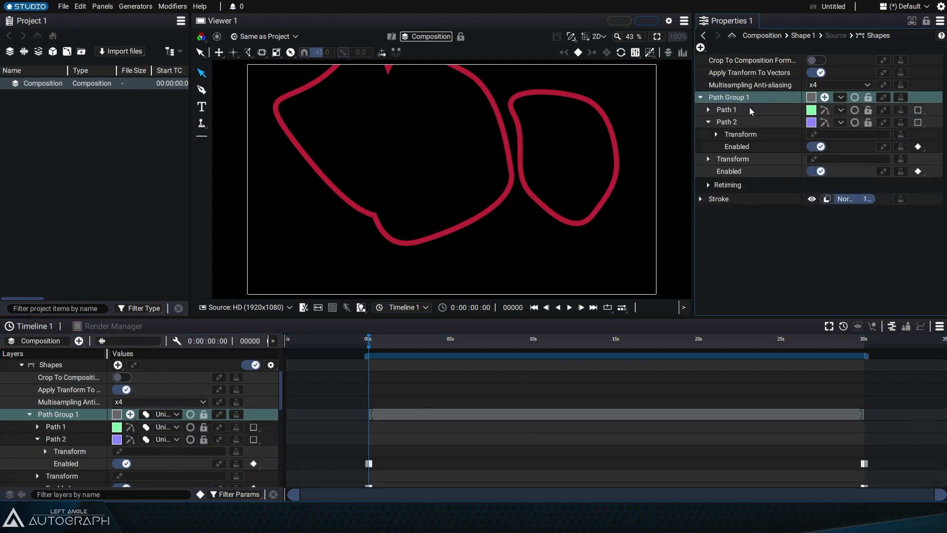
Draw a closed five-point curved path in Path Group 1, overlapping the lower-left part of the rotated Shape 1
left_click(202, 90)
left_click_drag(284, 184, 278, 236)
left_click(299, 270)
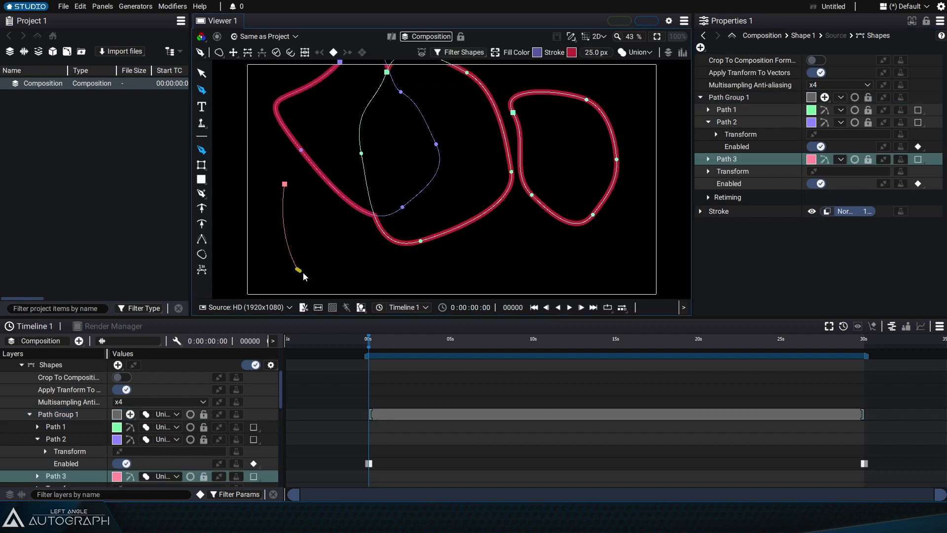
left_click(461, 284)
left_click(467, 190)
left_click(344, 126)
left_click(284, 184)
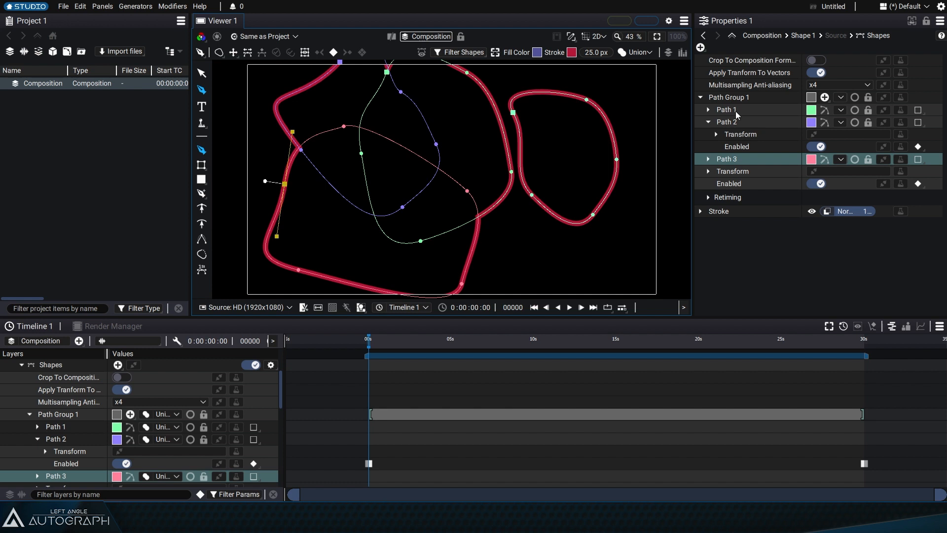
Select Path Group 1 and review the paths it contains
left_click(729, 99)
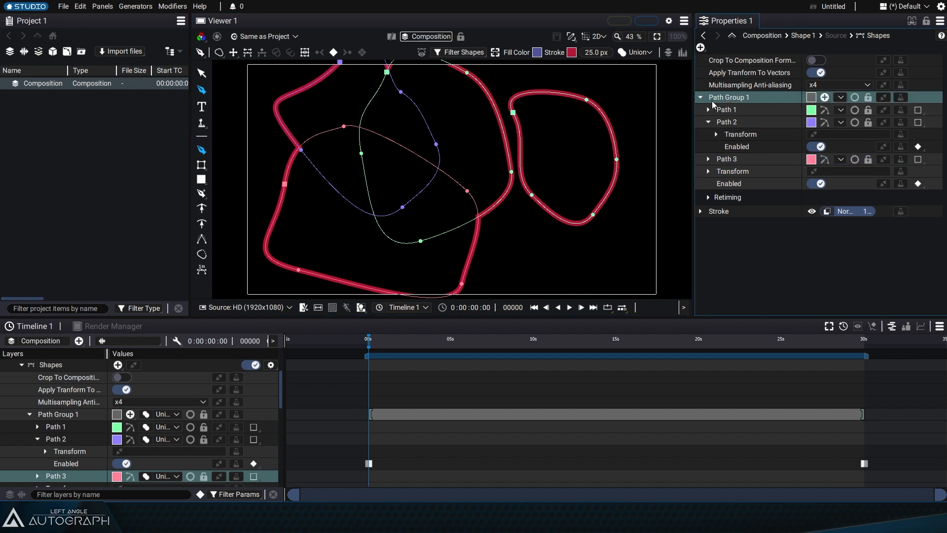
left_click(701, 98)
left_click(700, 97)
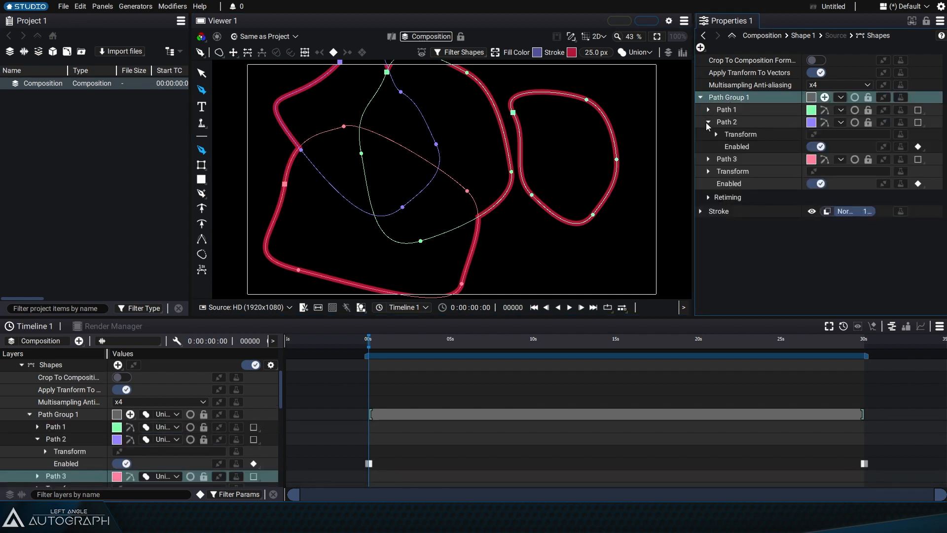